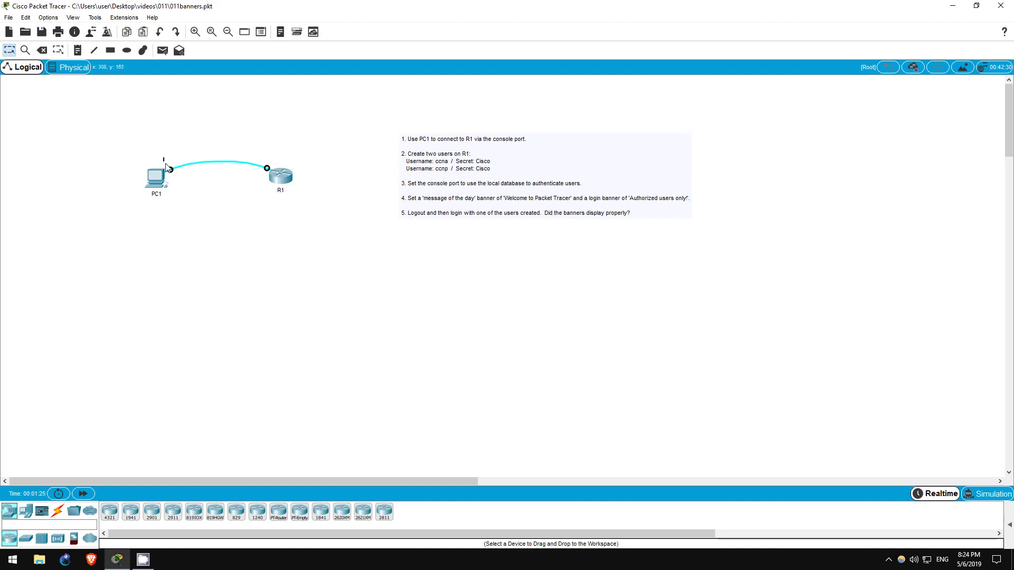
Step: Connect PC1's Terminal to R1's console using the default 9600/8/None/1/None settings
drag(164, 158, 281, 189)
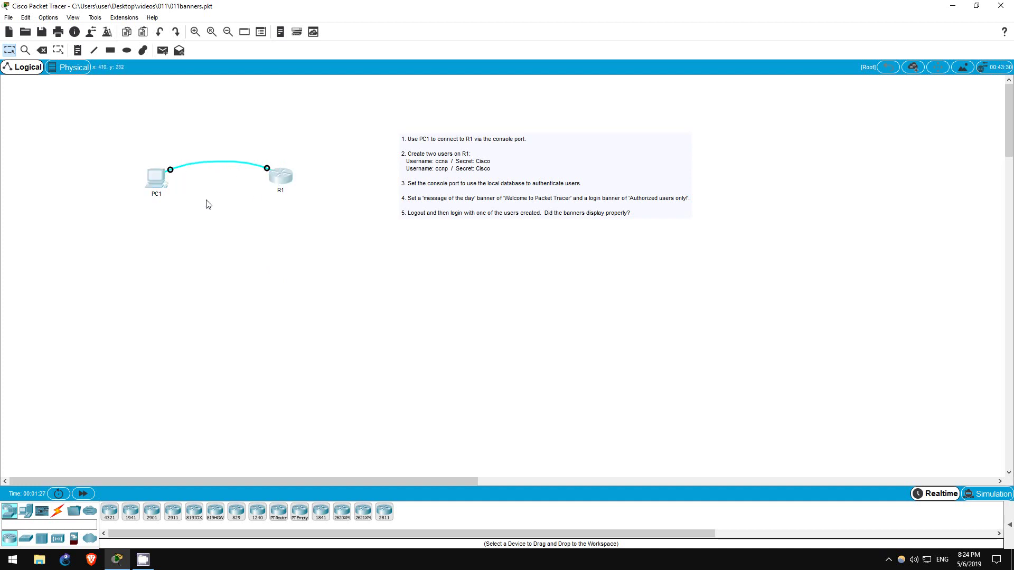
click(155, 183)
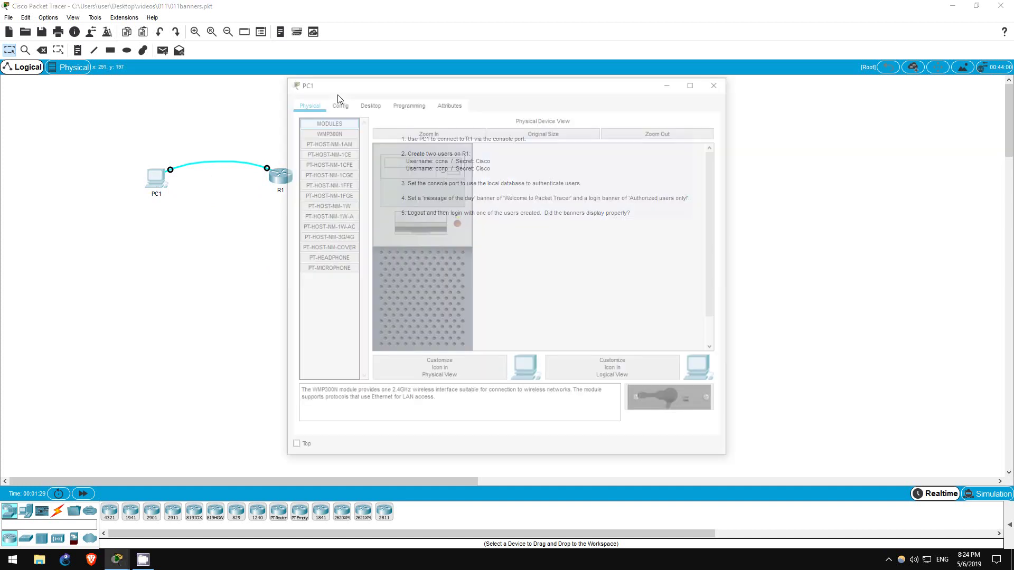
drag(354, 80, 543, 80)
click(549, 102)
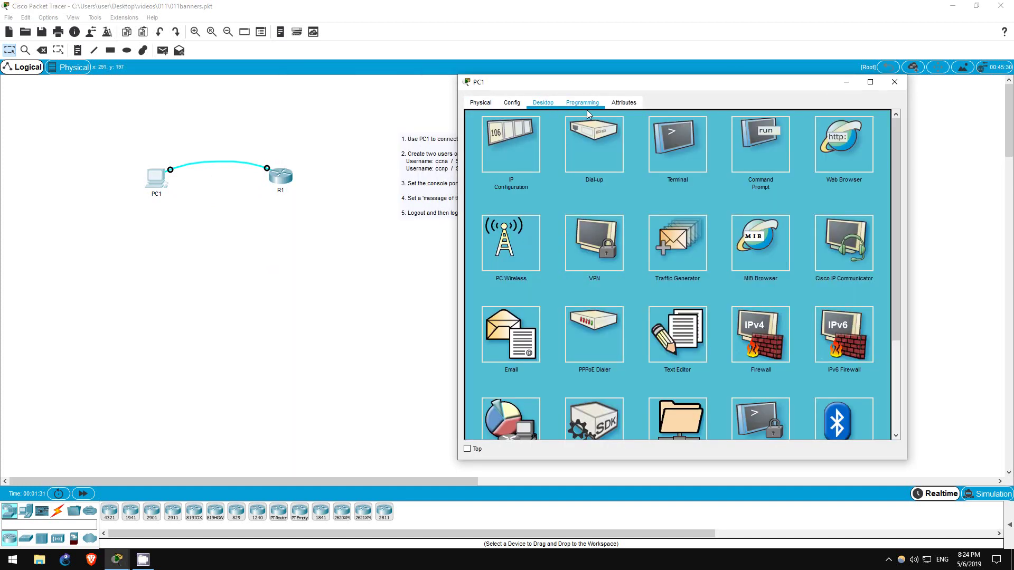
click(675, 154)
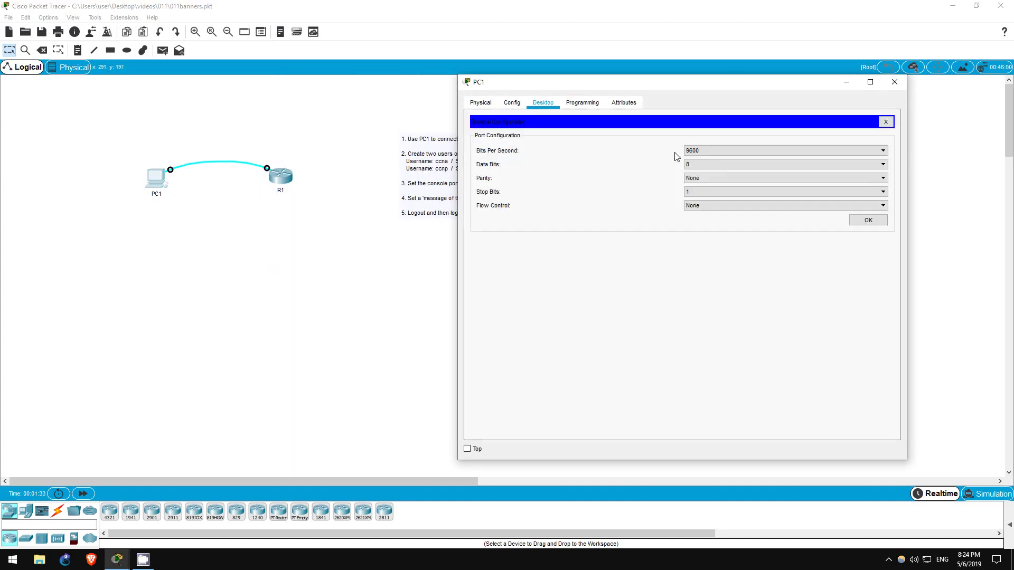
click(869, 221)
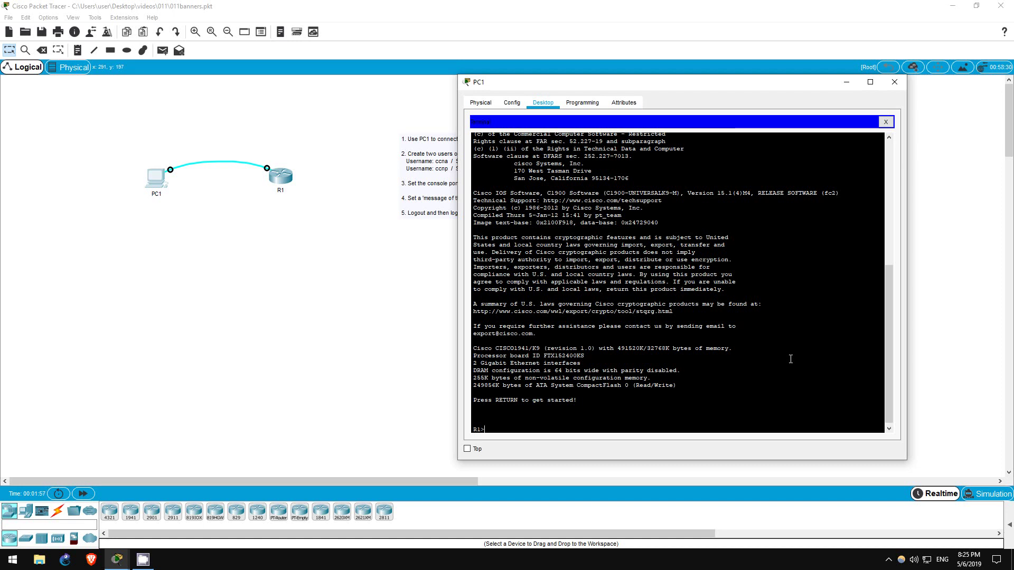
Step: From global configuration mode on R1, create local user ccna with a secret password
text(en)
key(Return)
text(conf t)
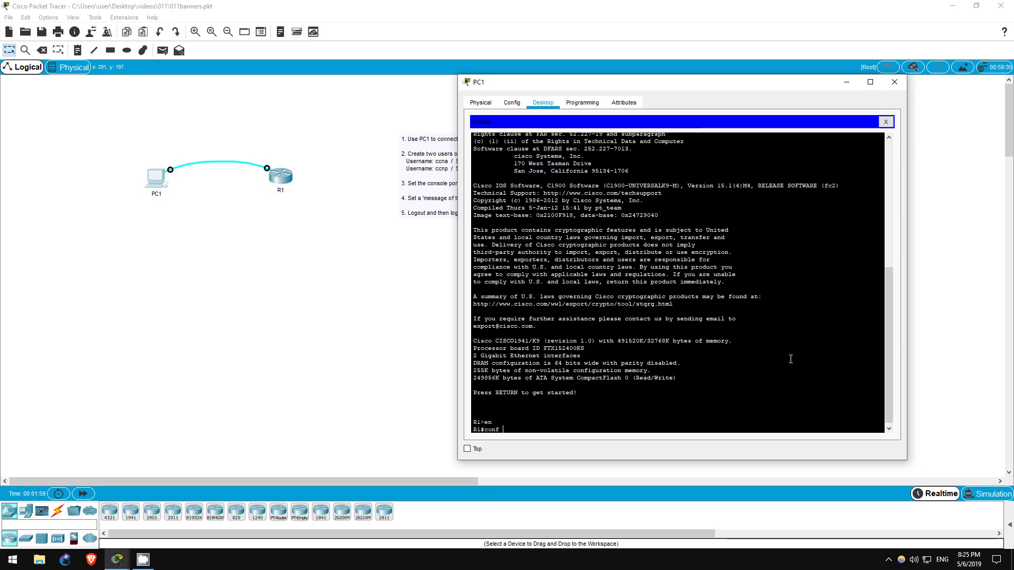
key(Return)
text(u)
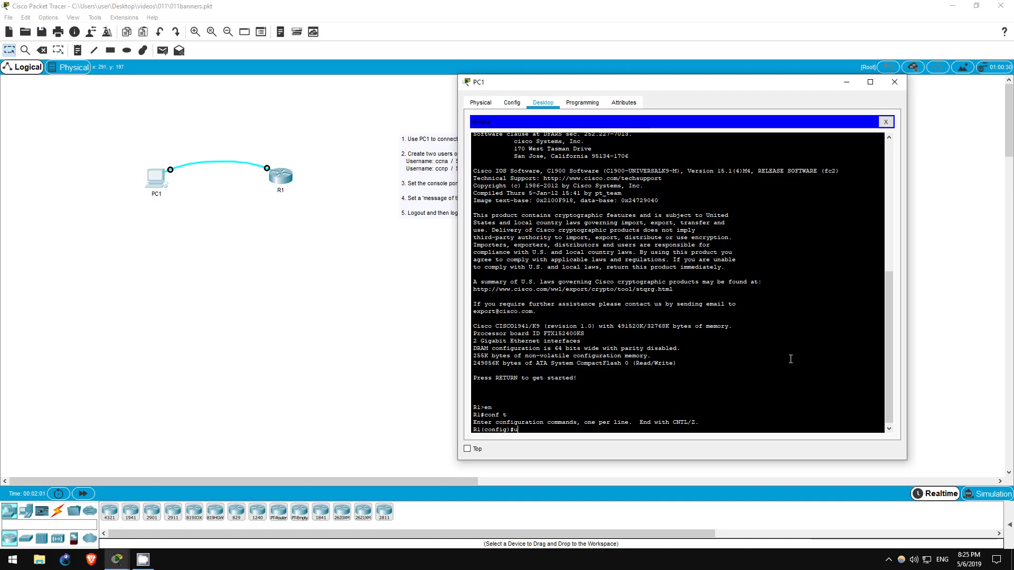
text(sername ccna sec)
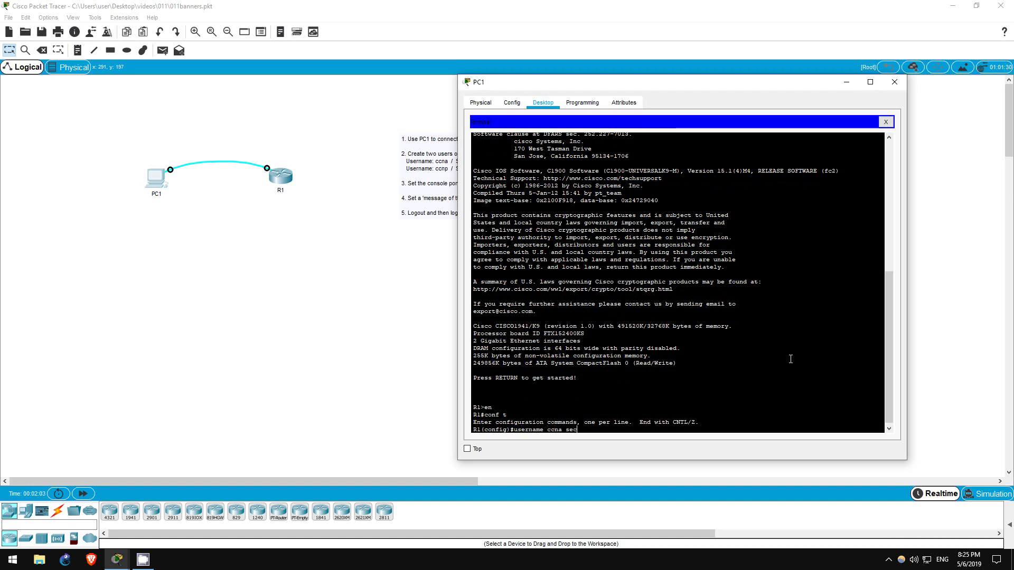
key(Tab)
text(Cisco)
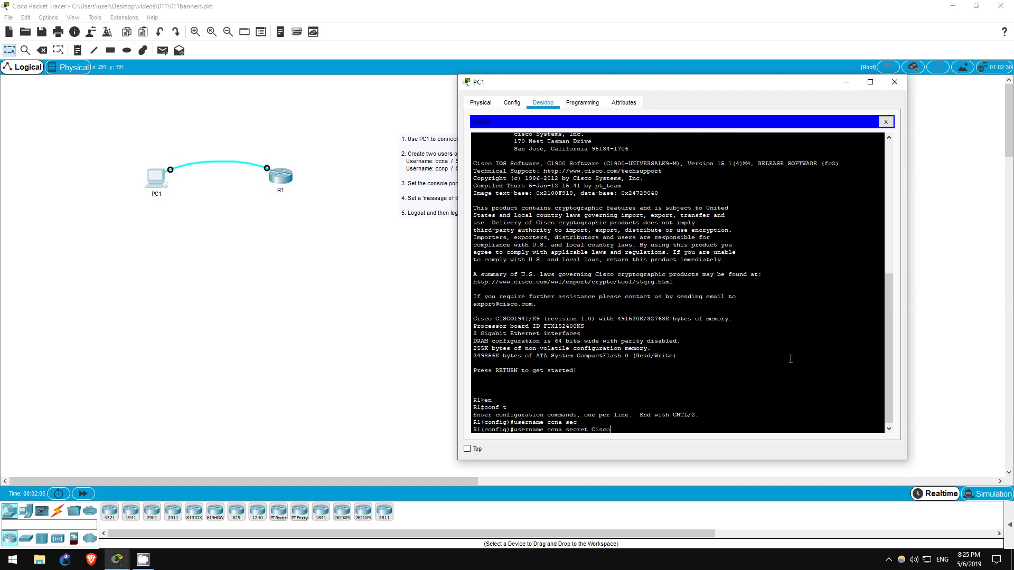
key(Return)
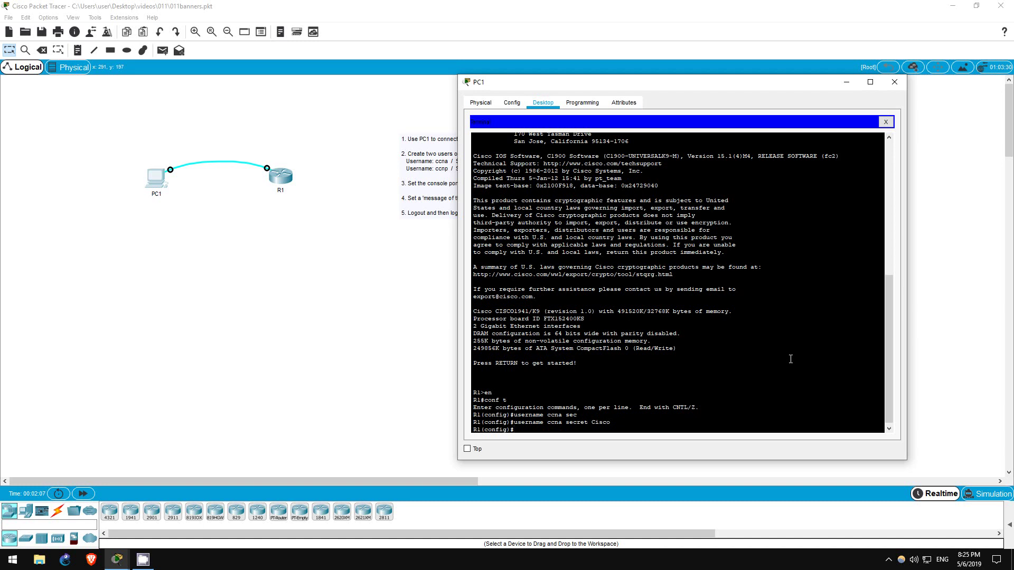
drag(547, 424, 612, 424)
click(613, 425)
Step: Create local user ccnp with a secret password
text(username ccnp sec)
key(Tab)
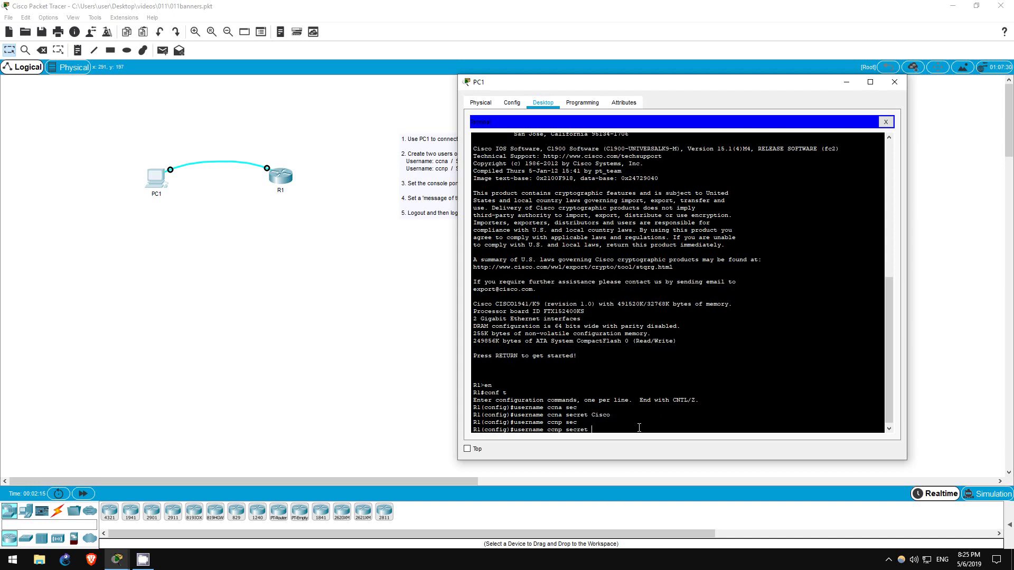
text(Cisco)
key(Return)
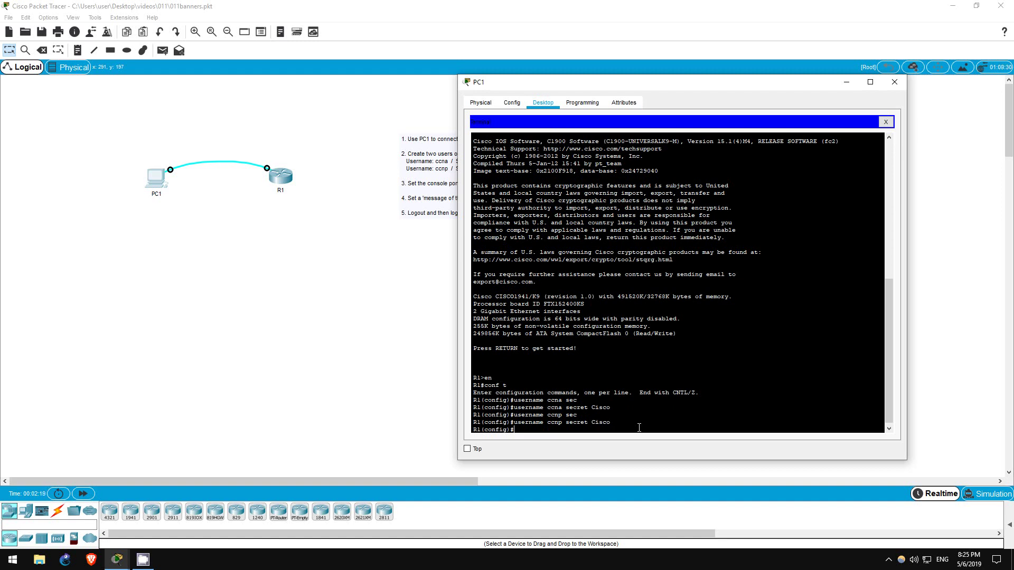
Step: Check the running configuration for the two encrypted username lines
text(do sh run)
key(Return)
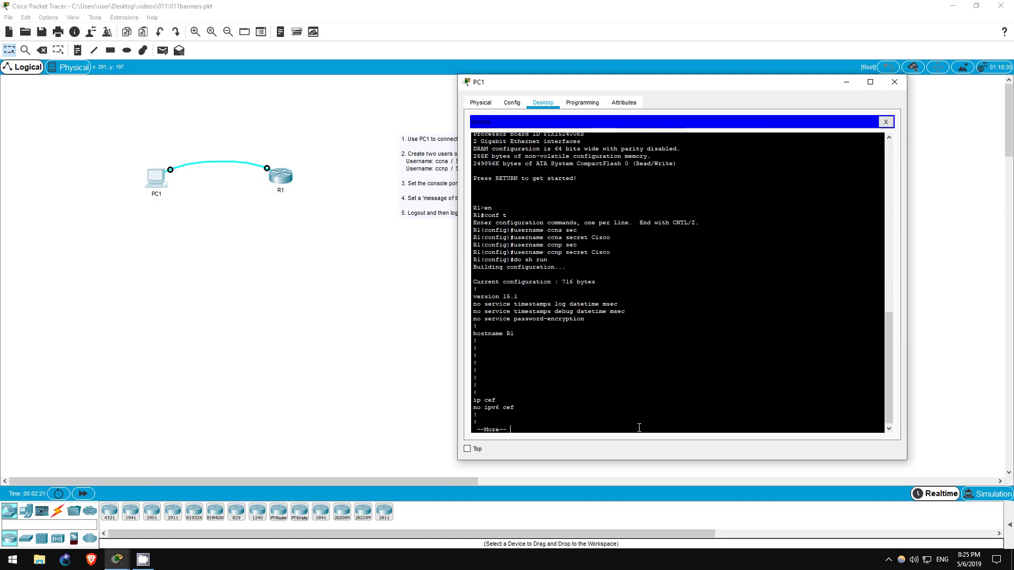
drag(474, 274, 693, 280)
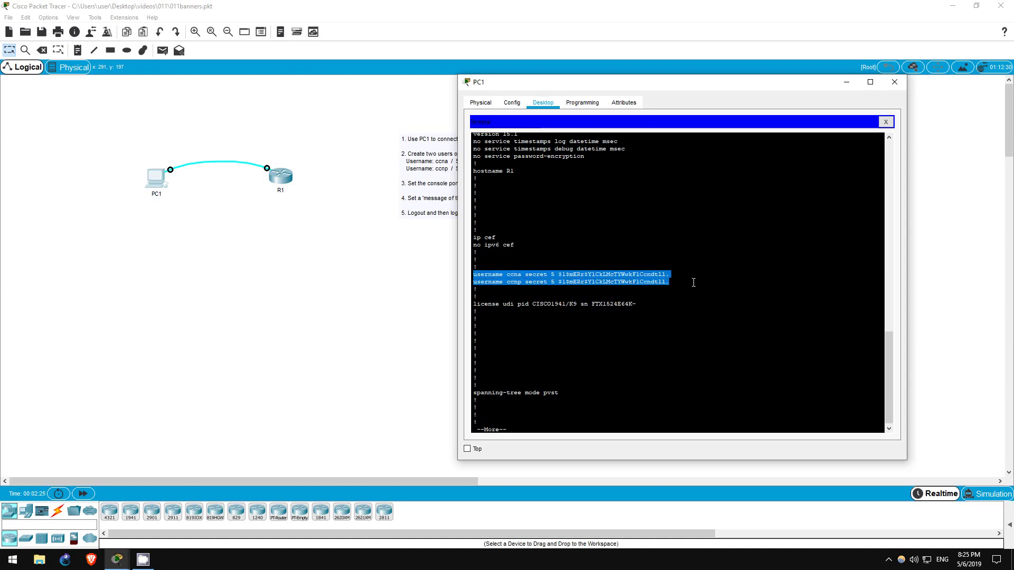
click(534, 427)
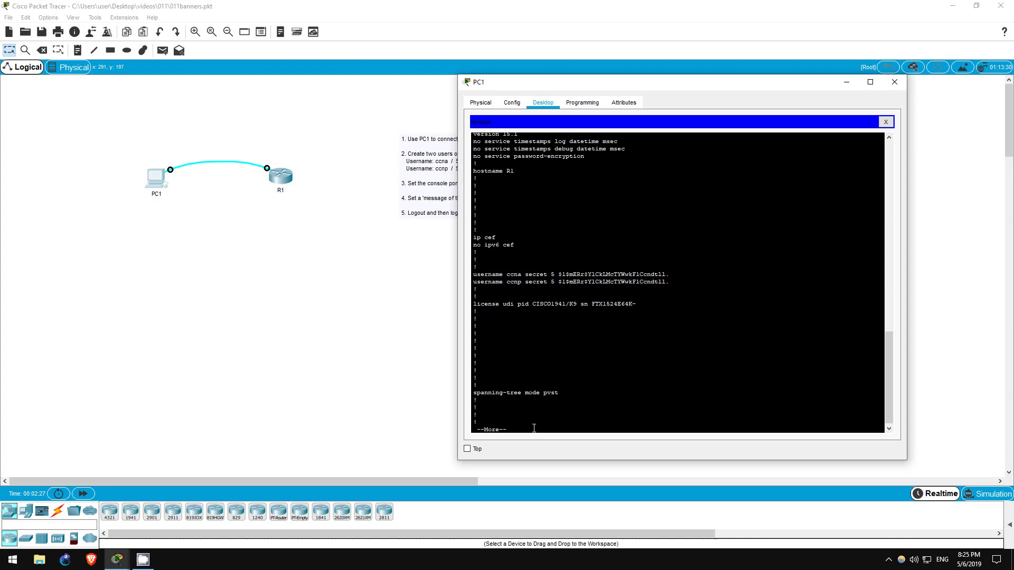
key(q)
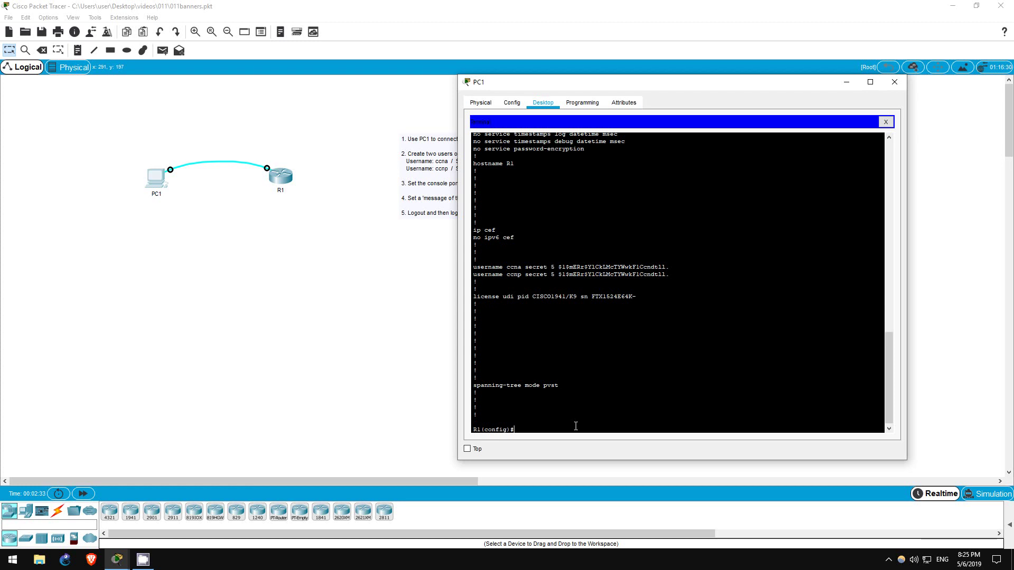
Step: Set console line 0 to 'login local', then exit to global configuration
text(line console 0)
key(Return)
text(l)
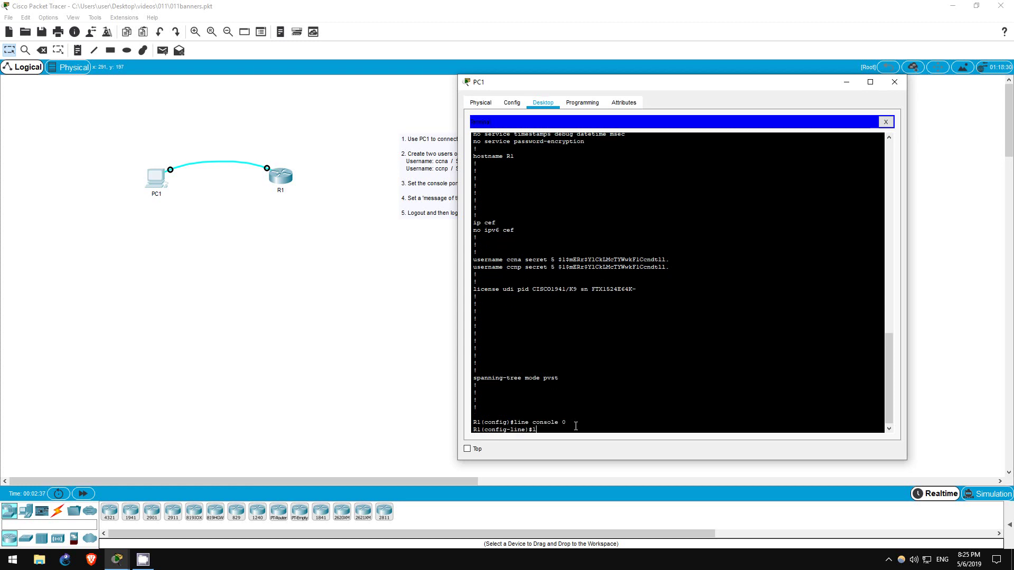
text(ogin local)
key(Return)
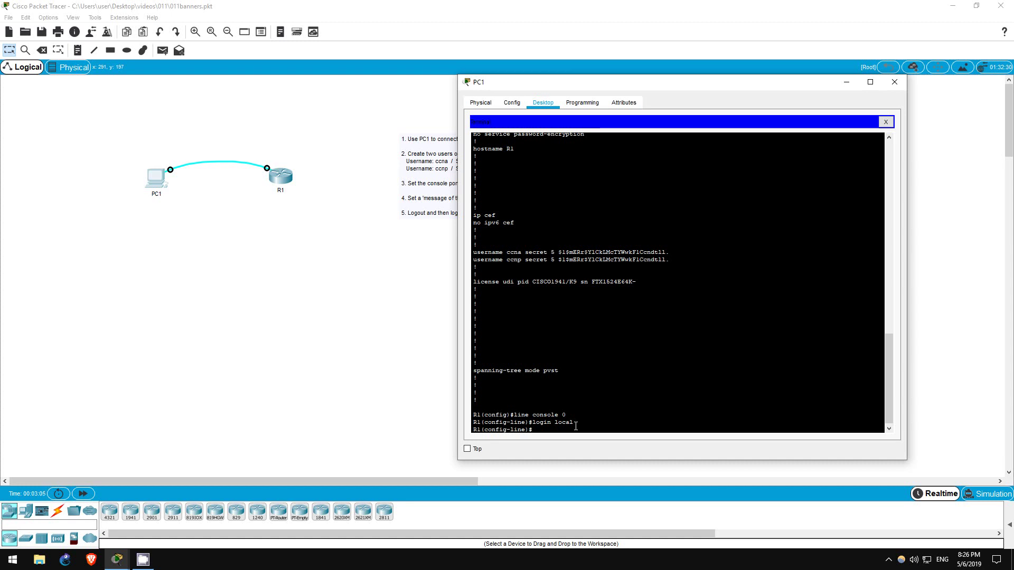
text(exit)
key(Return)
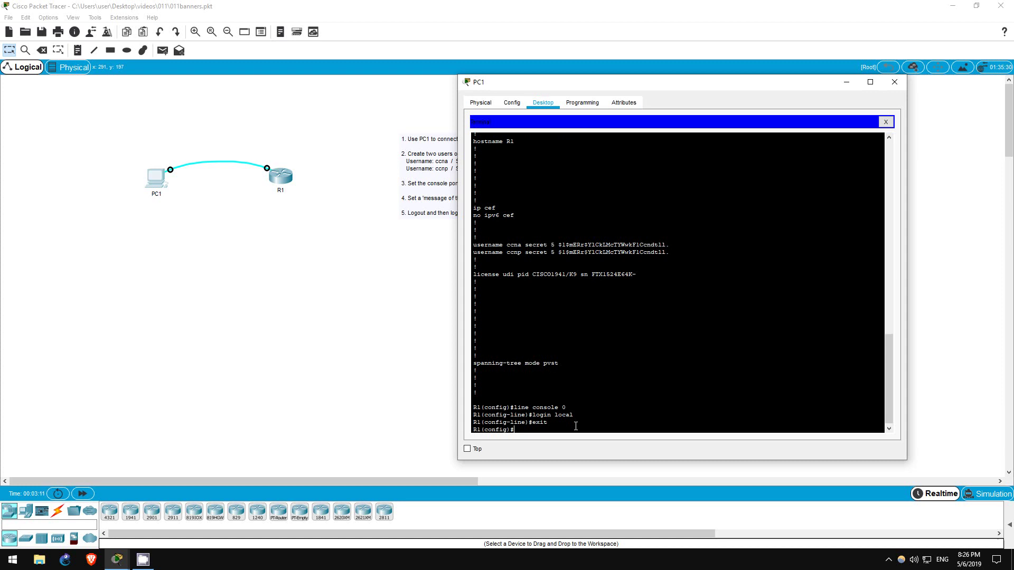
Step: Add MOTD banner 'Welcome to Packet Tracer' and login banner 'Authorized users only!' with * delimiters
text(banner motd ?)
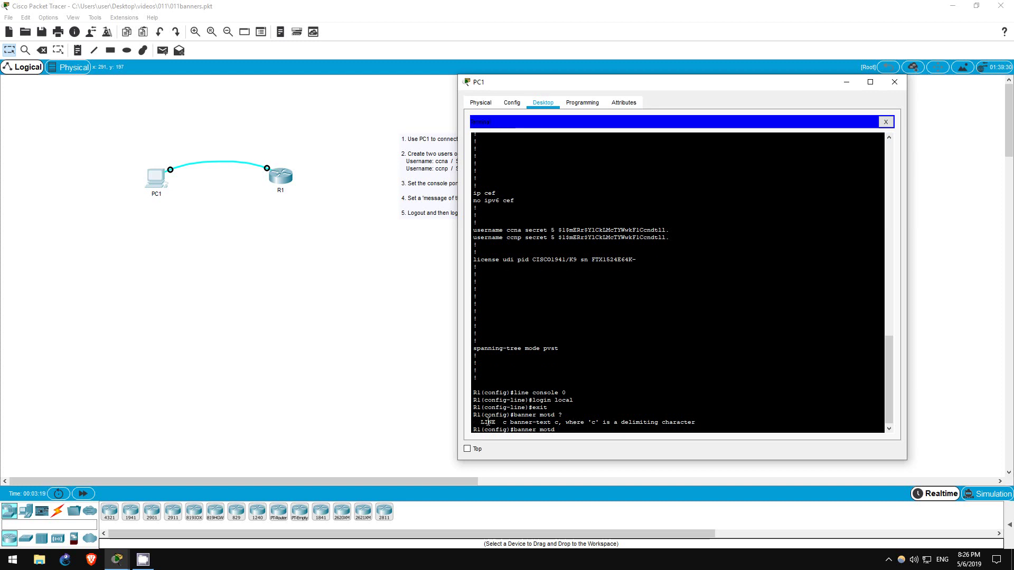
drag(480, 422, 696, 423)
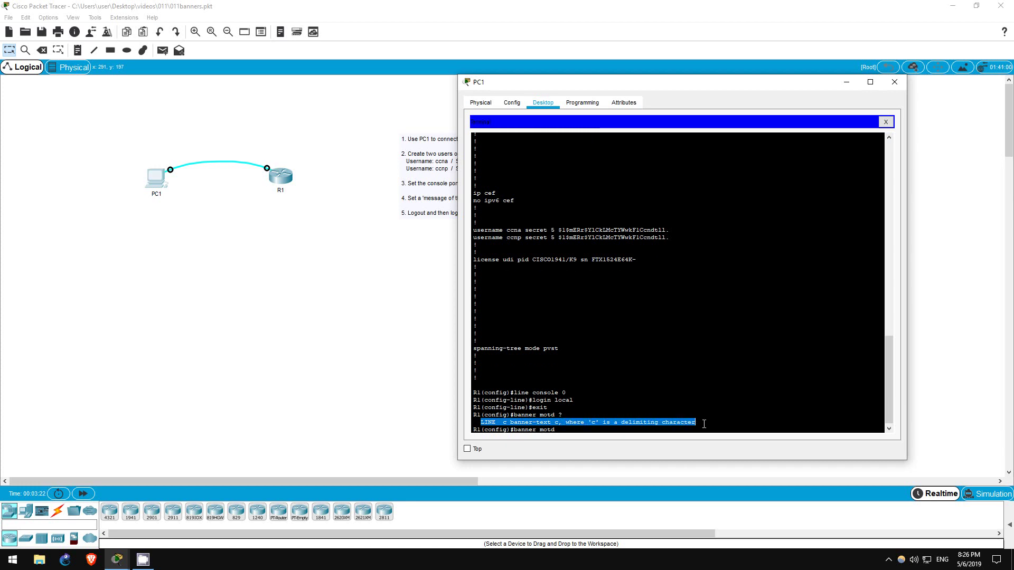
click(613, 427)
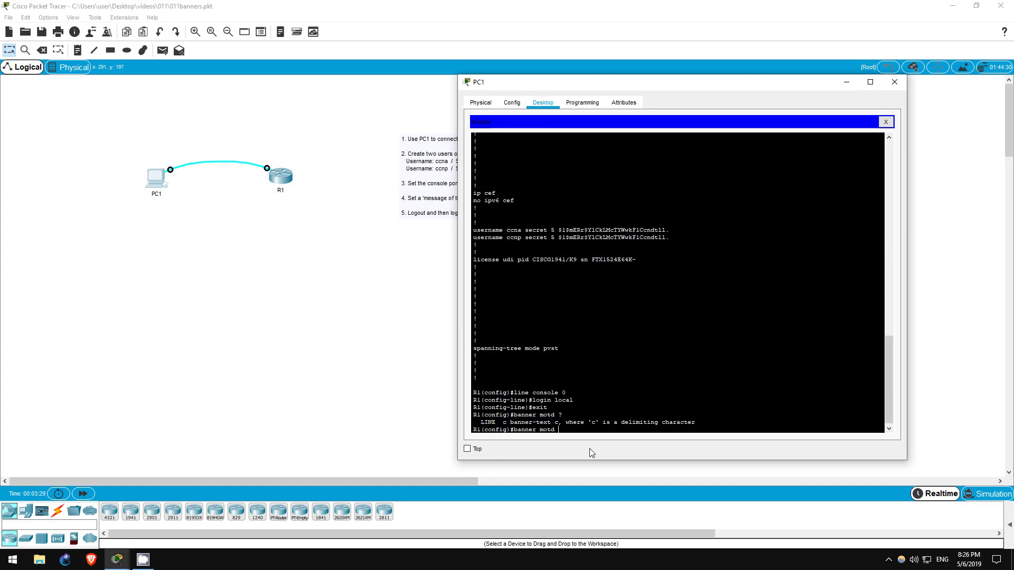
text(Welcome to pc)
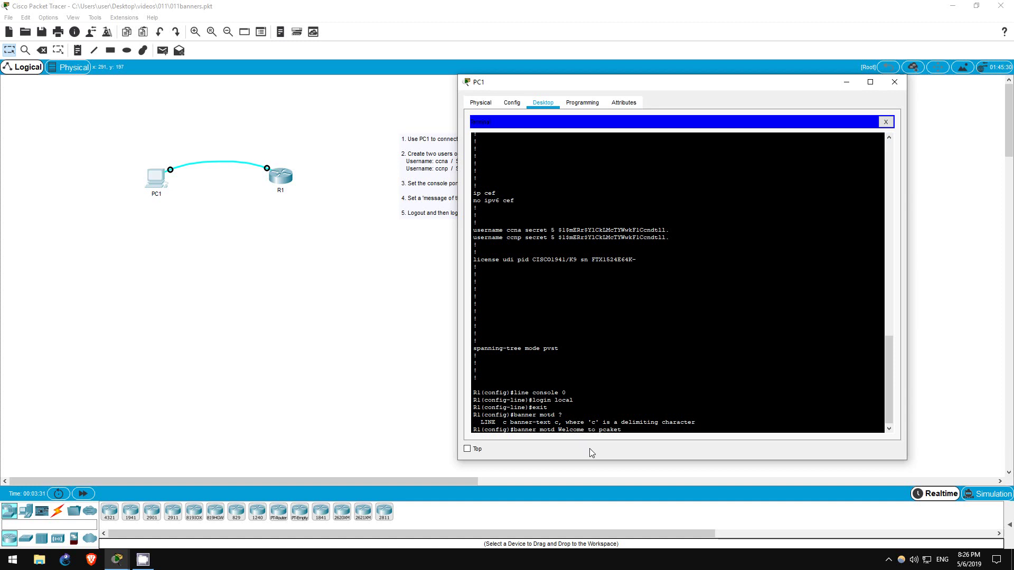
text(a)
text(ket Tracer)
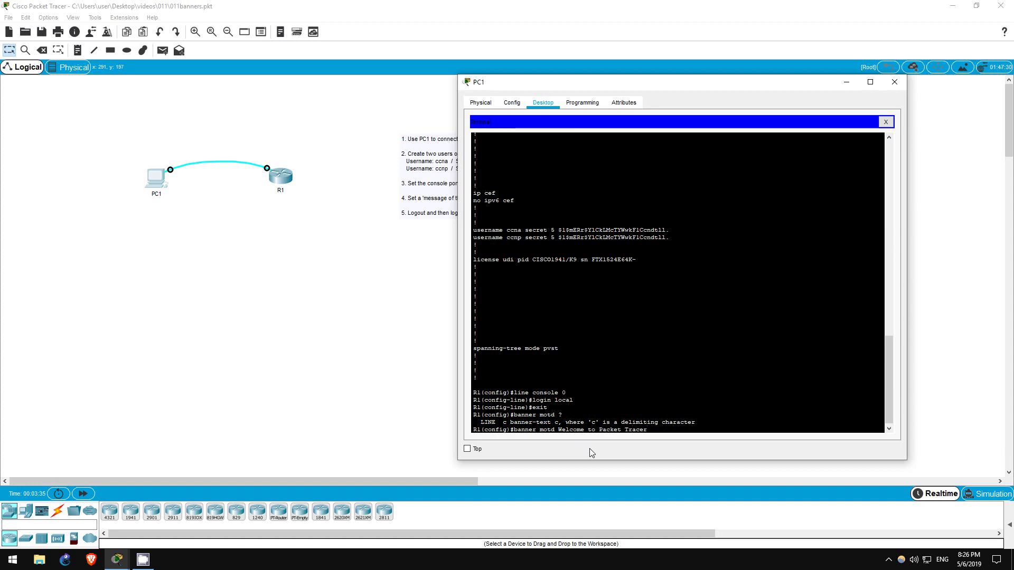
key(BackSpace)
key(BackSpace)
key(BackSpace)
key(BackSpace)
key(BackSpace)
key(BackSpace)
key(BackSpace)
key(BackSpace)
key(BackSpace)
key(BackSpace)
key(BackSpace)
key(BackSpace)
key(BackSpace)
key(BackSpace)
key(BackSpace)
key(BackSpace)
key(BackSpace)
text(to Pc)
text(ak)
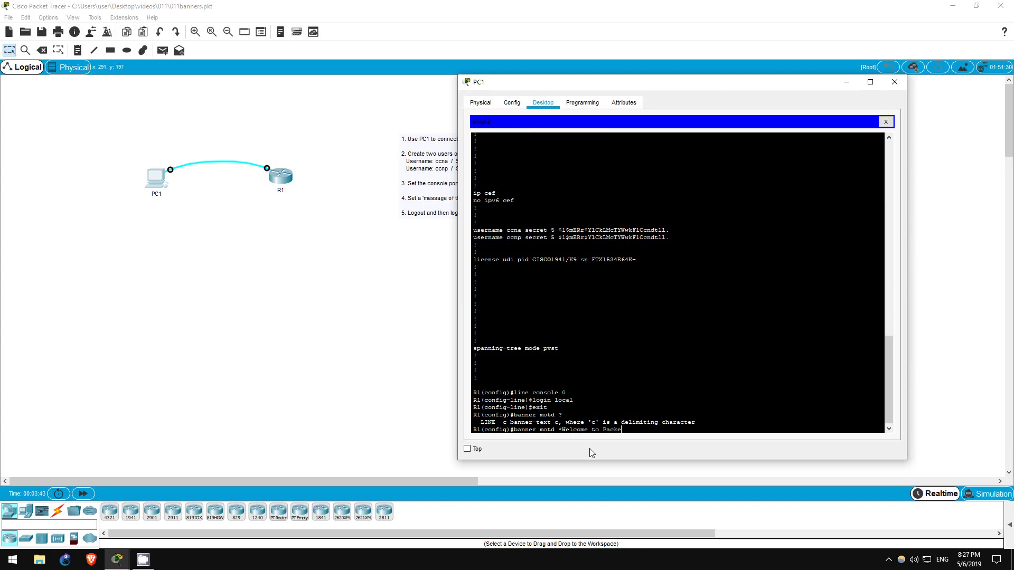
text(acket Tracer*)
key(Return)
text(banner)
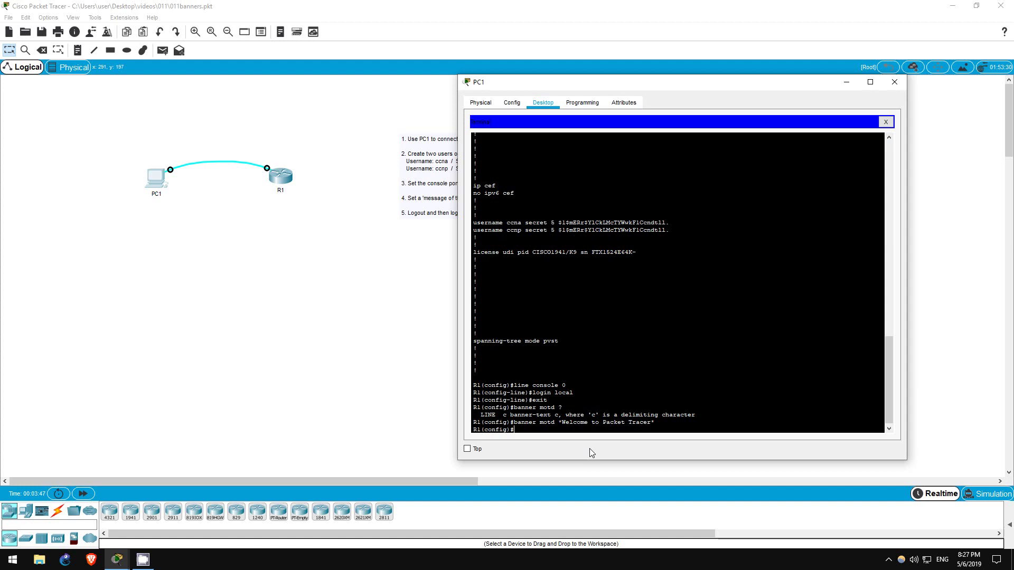
text( login *Autho)
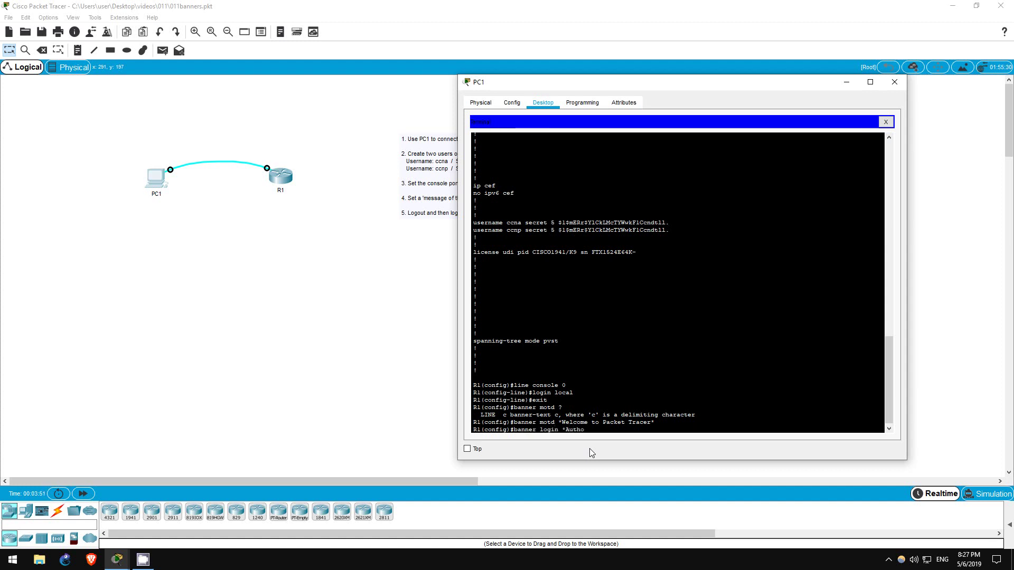
text(rized users only!*)
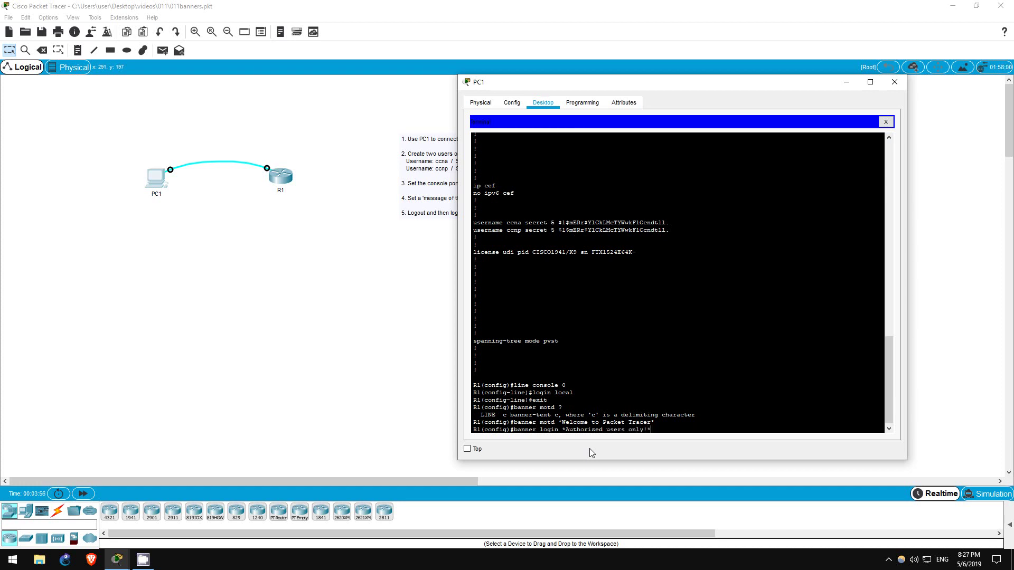
key(Return)
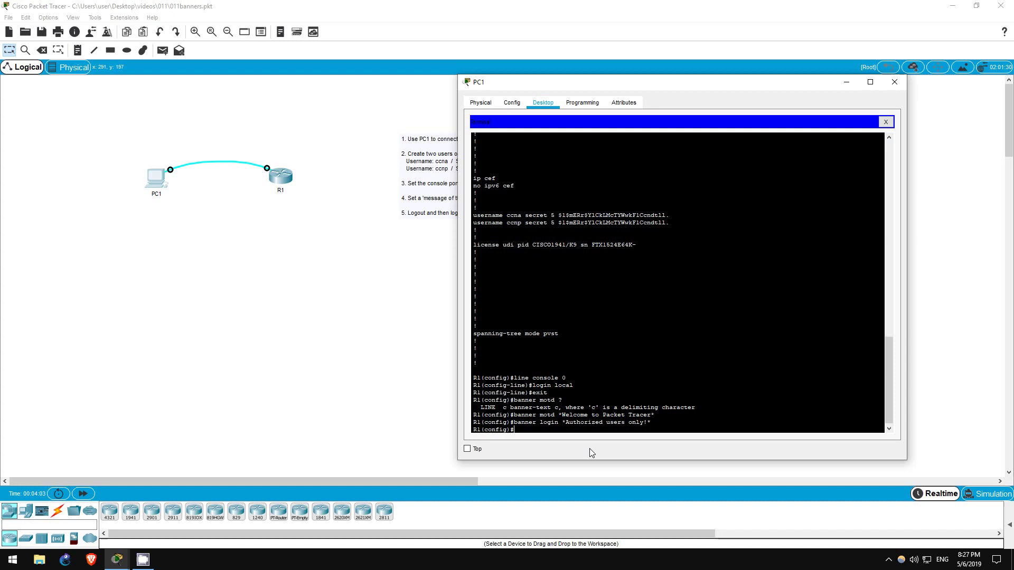
Step: Leave configuration mode, log out of R1, and start a fresh console session
text(end)
key(Return)
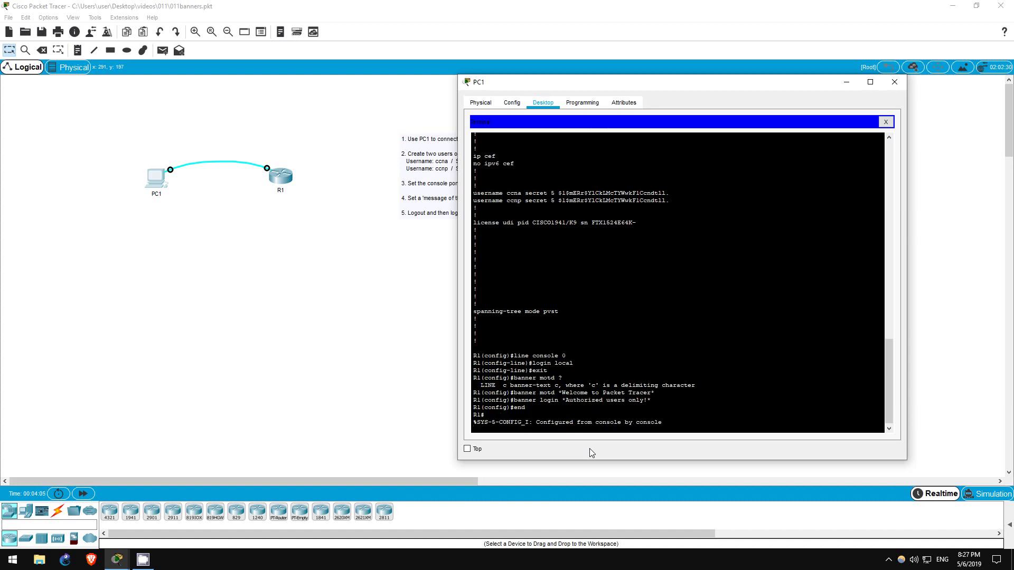
key(Return)
text(logout)
key(Return)
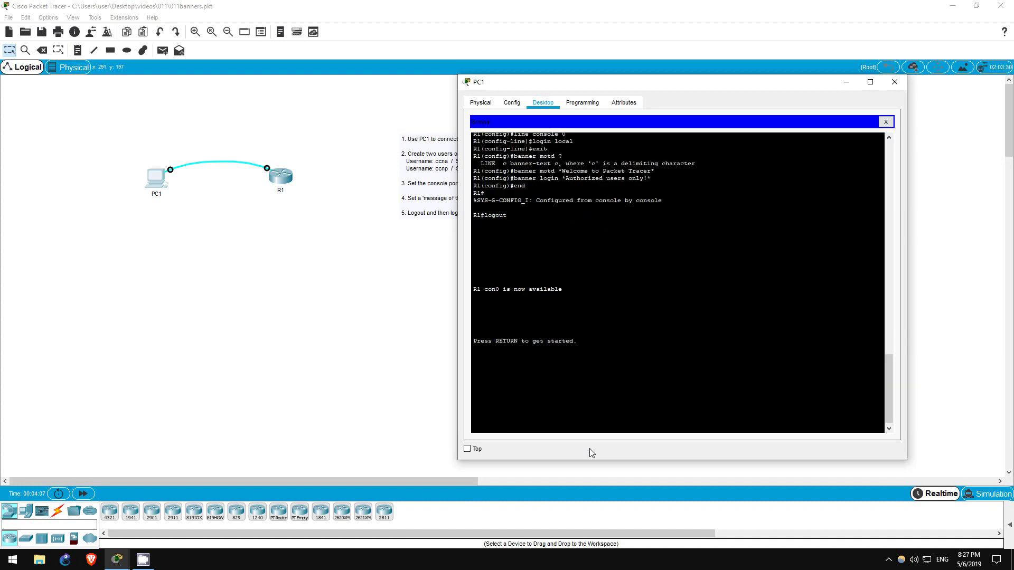
key(Return)
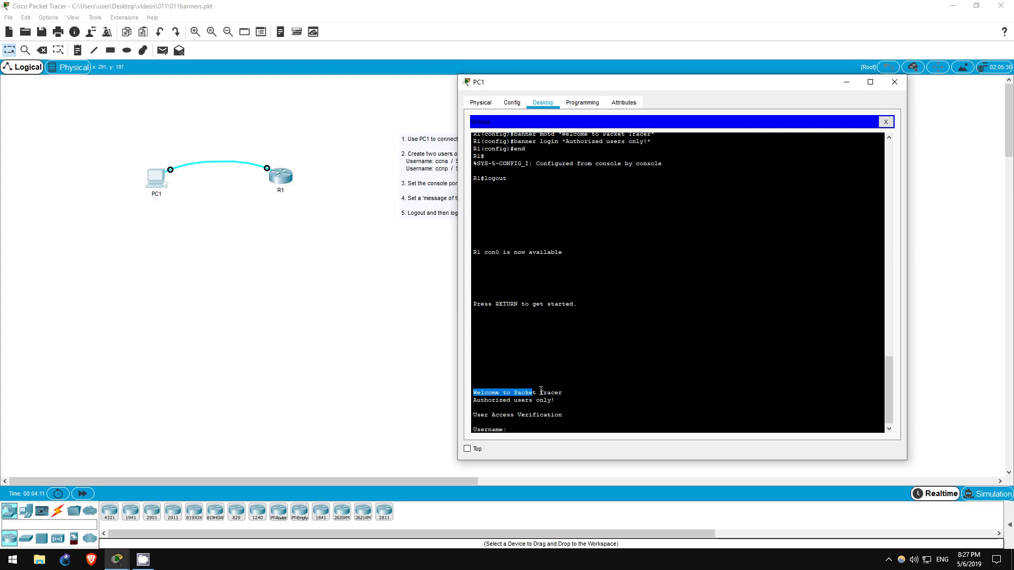
Step: Confirm both banners appear, then log in with username ccna
drag(541, 391, 563, 392)
drag(474, 400, 561, 400)
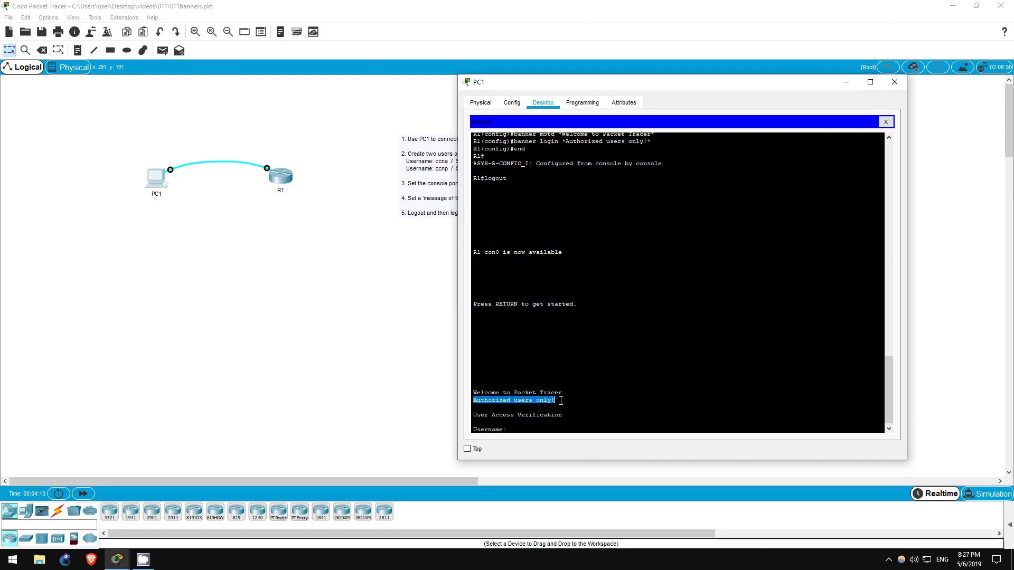
click(526, 425)
text(ccna)
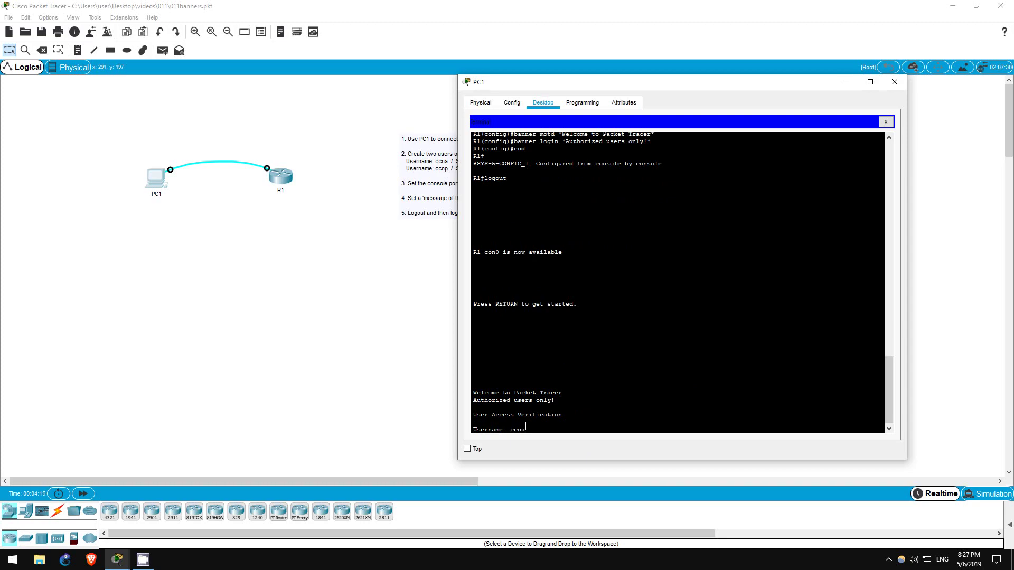
key(Return)
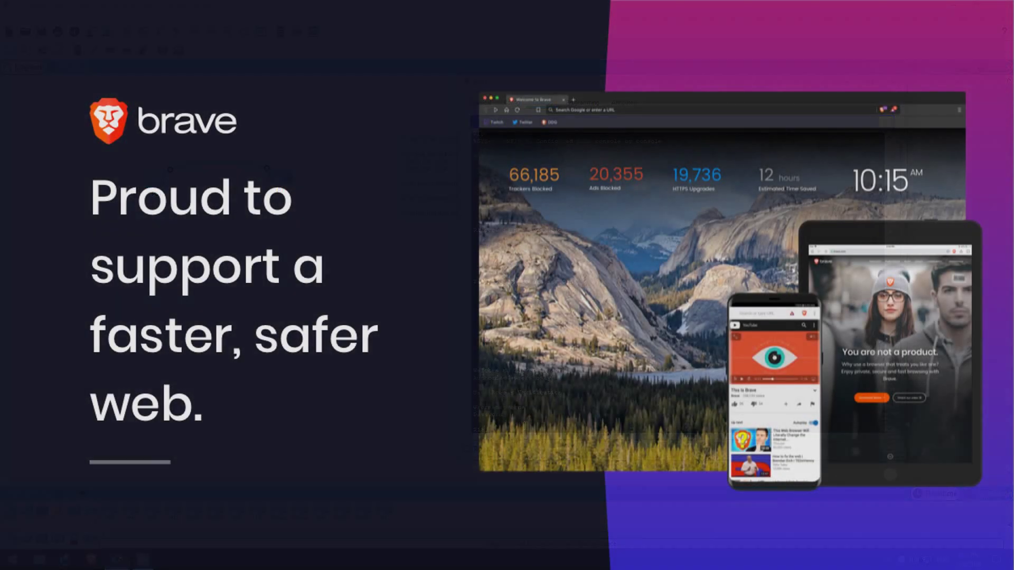